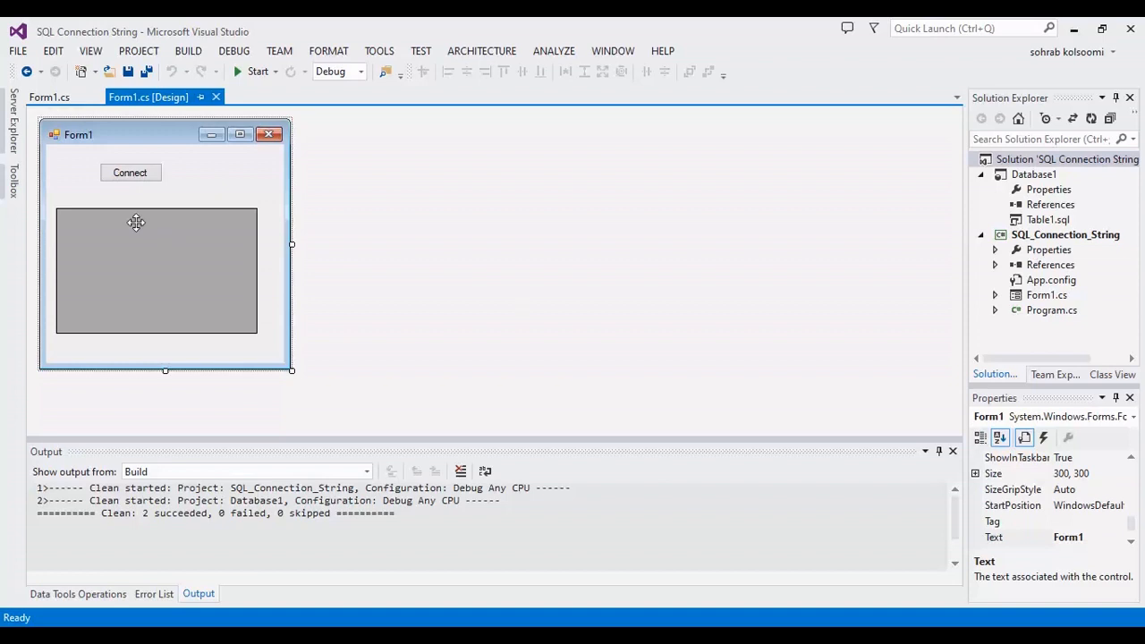
Refresh the Server Explorer connection and expand Table1 to confirm its Id and Value1 columns.
left_click(14, 116)
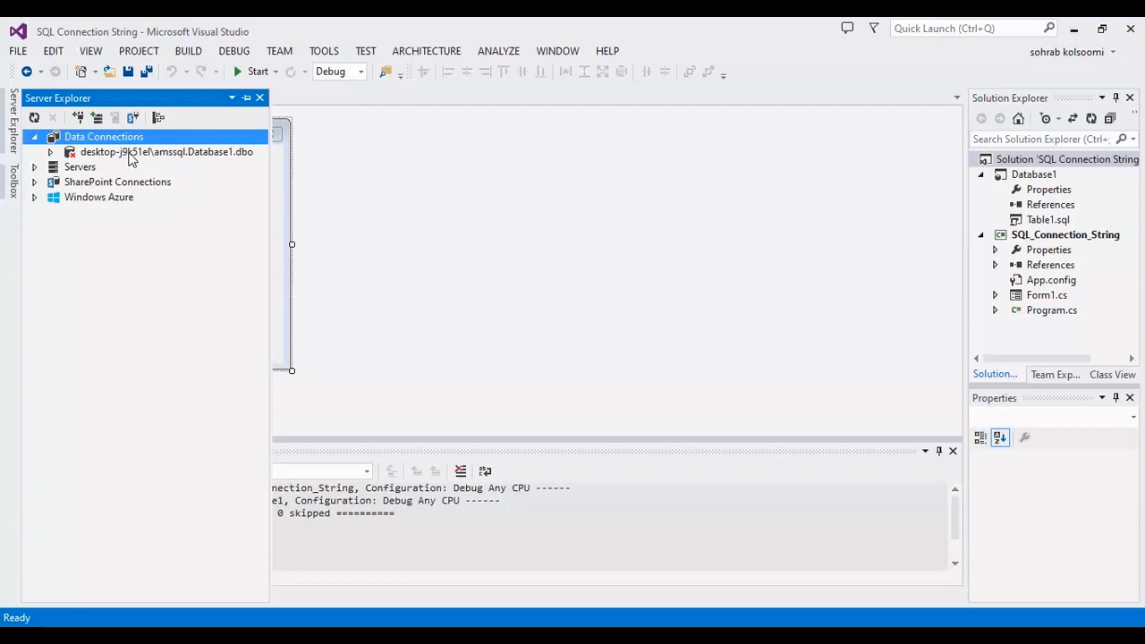
right_click(128, 152)
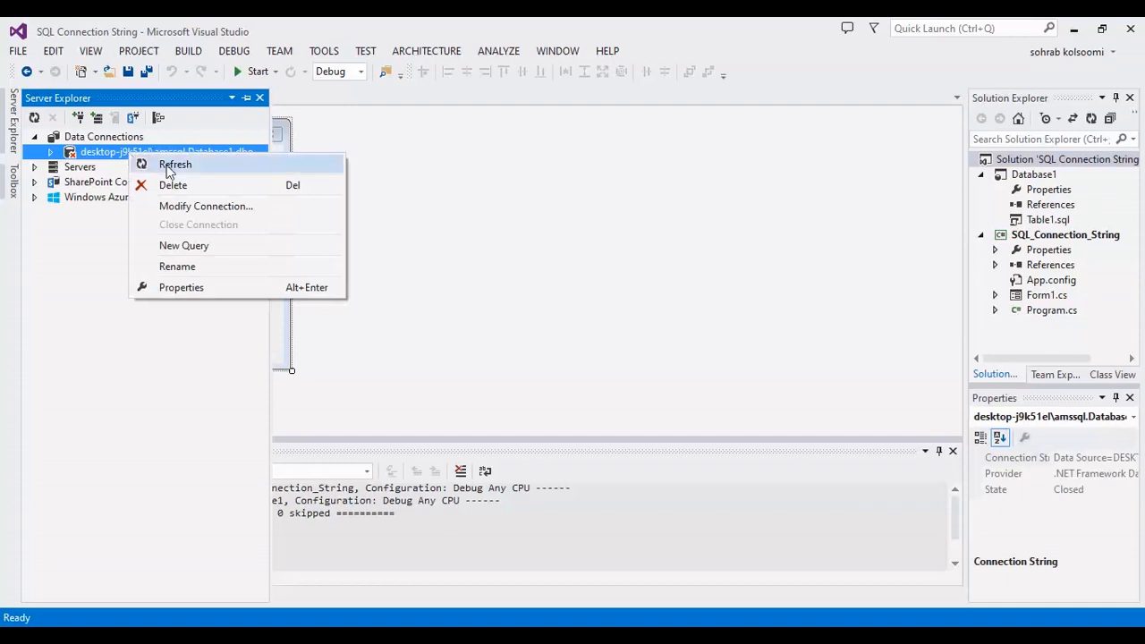
left_click(165, 166)
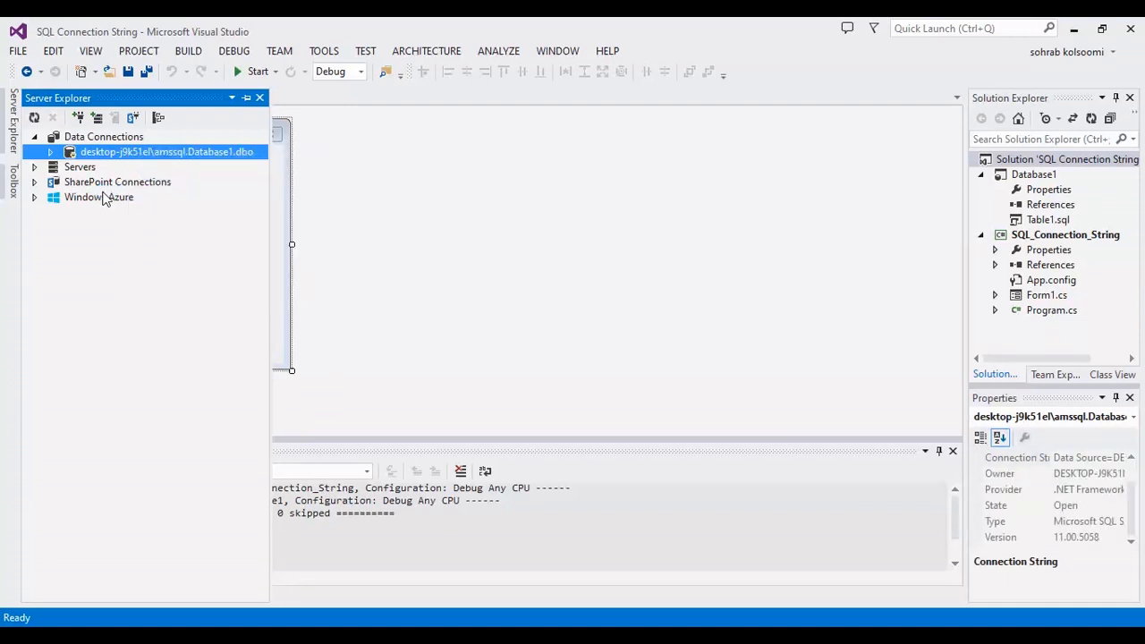
left_click(51, 152)
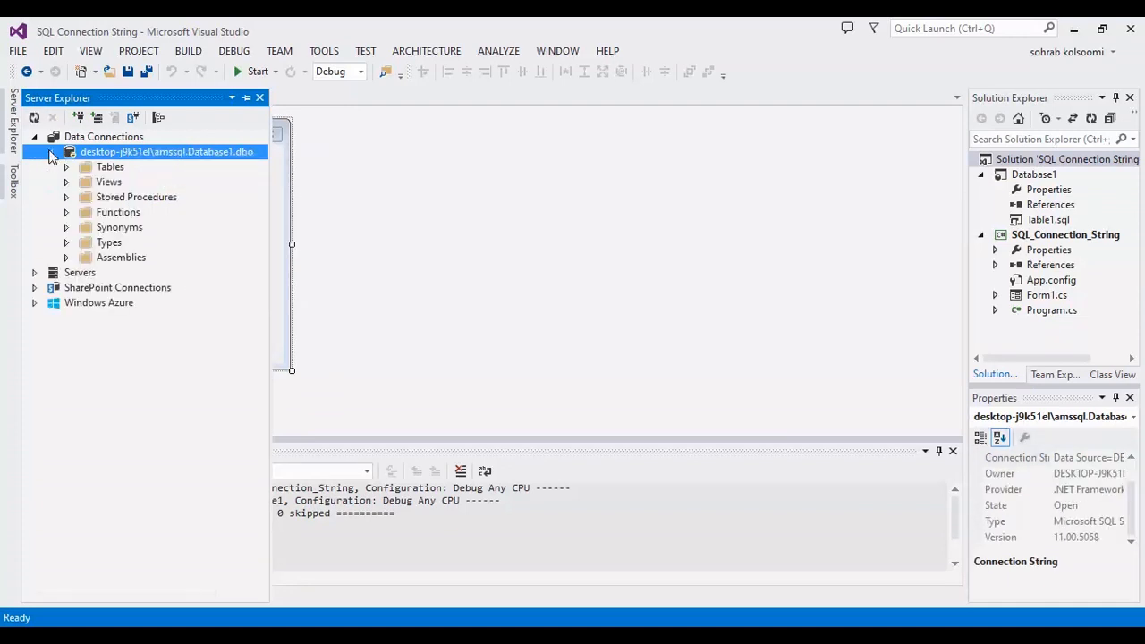
left_click(66, 168)
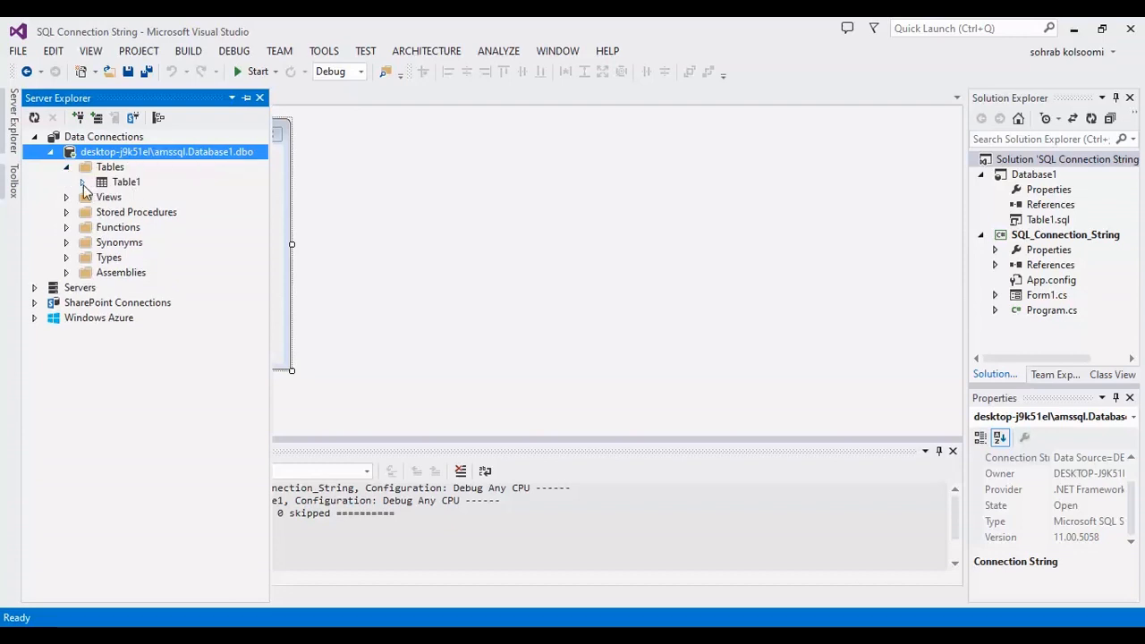
left_click(82, 181)
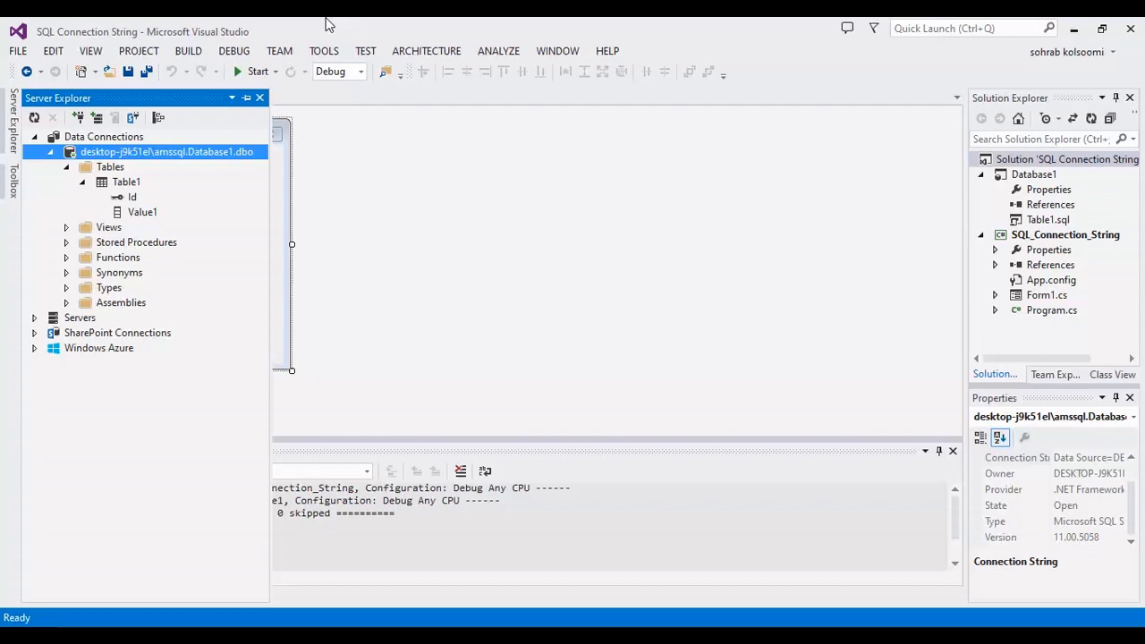
left_click(290, 191)
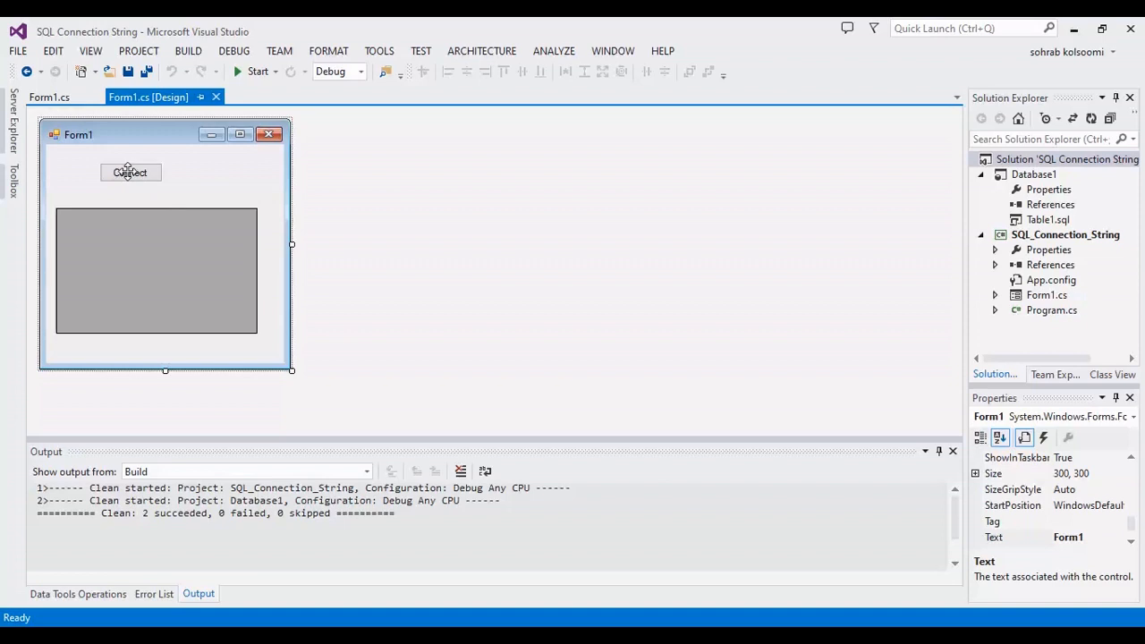
Review the Connect click handler, then show the Database1 connection's properties in Server Explorer.
double_click(130, 171)
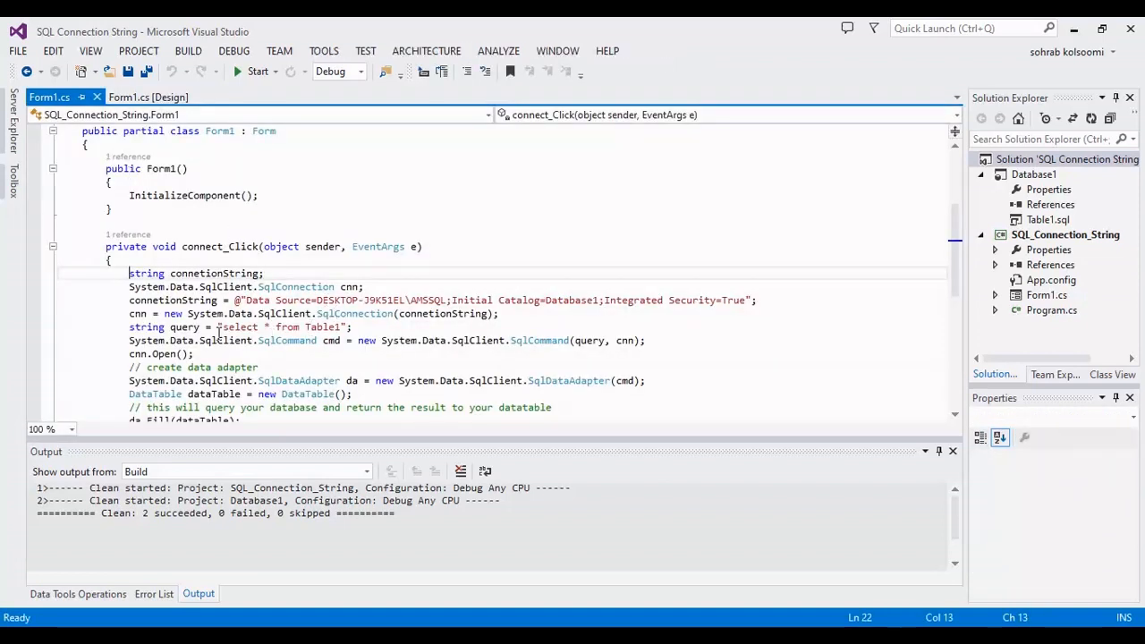
mouse_move(254, 301)
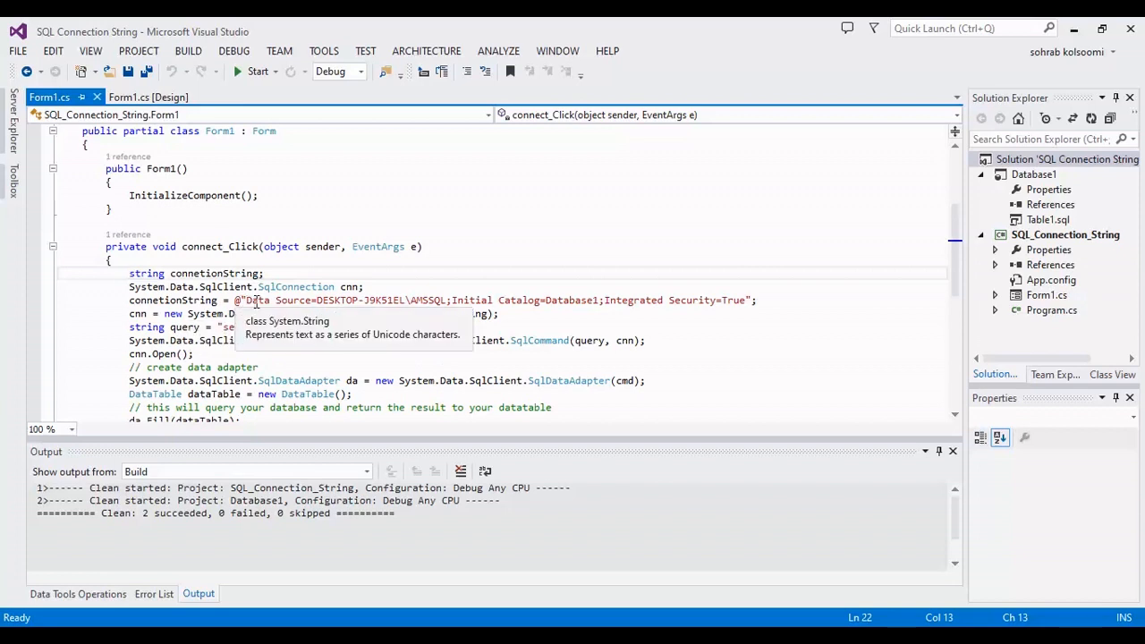
left_click(135, 97)
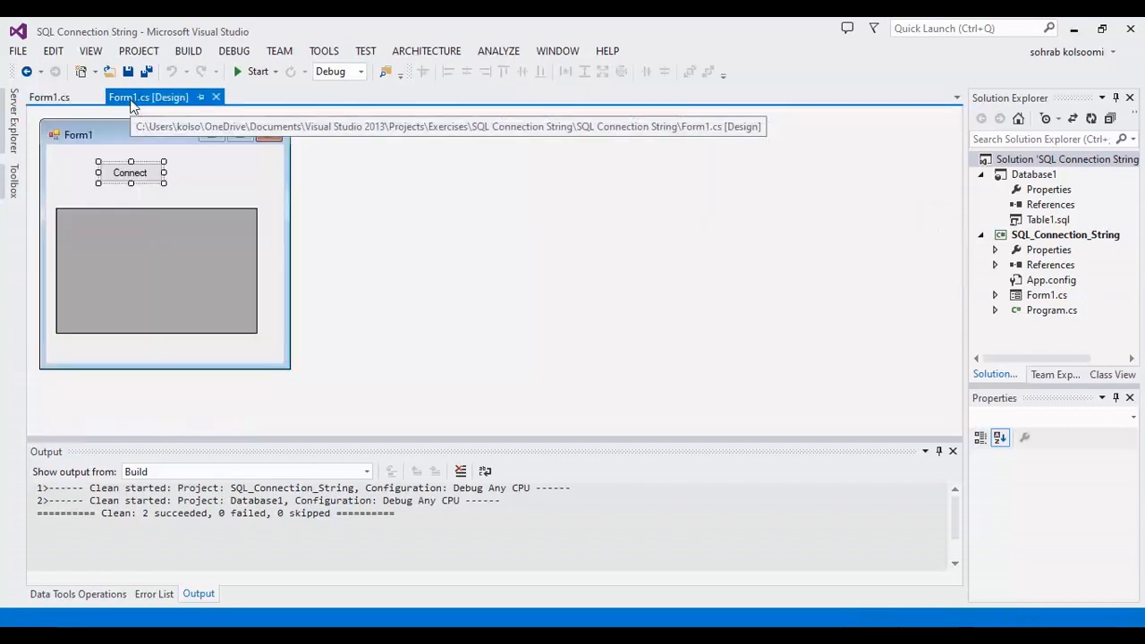
left_click(15, 120)
left_click(109, 152)
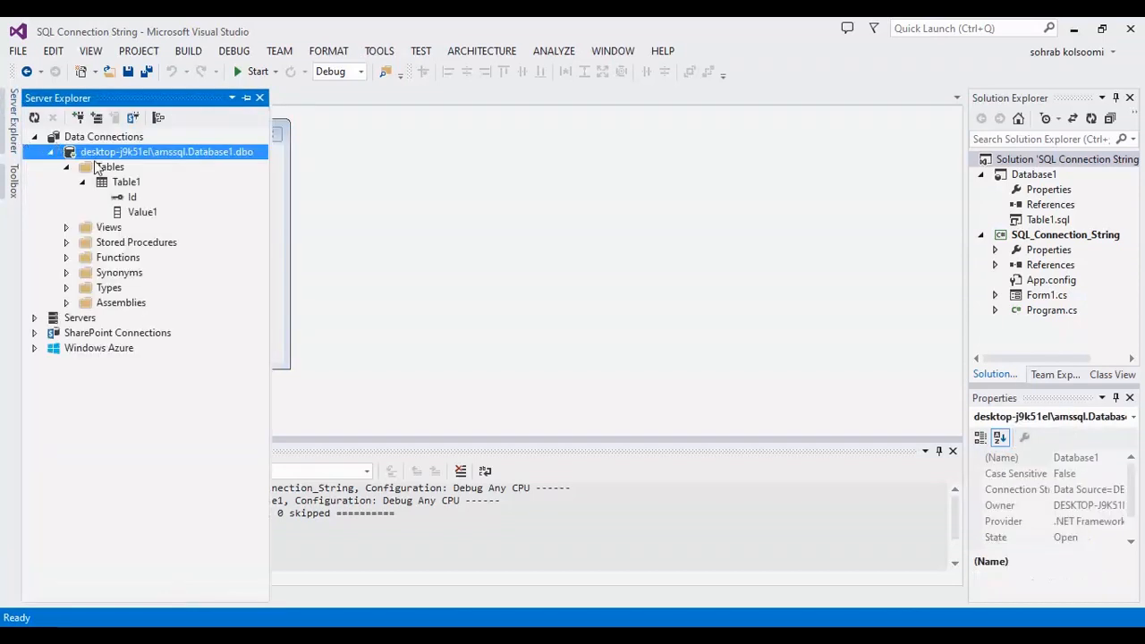
right_click(109, 158)
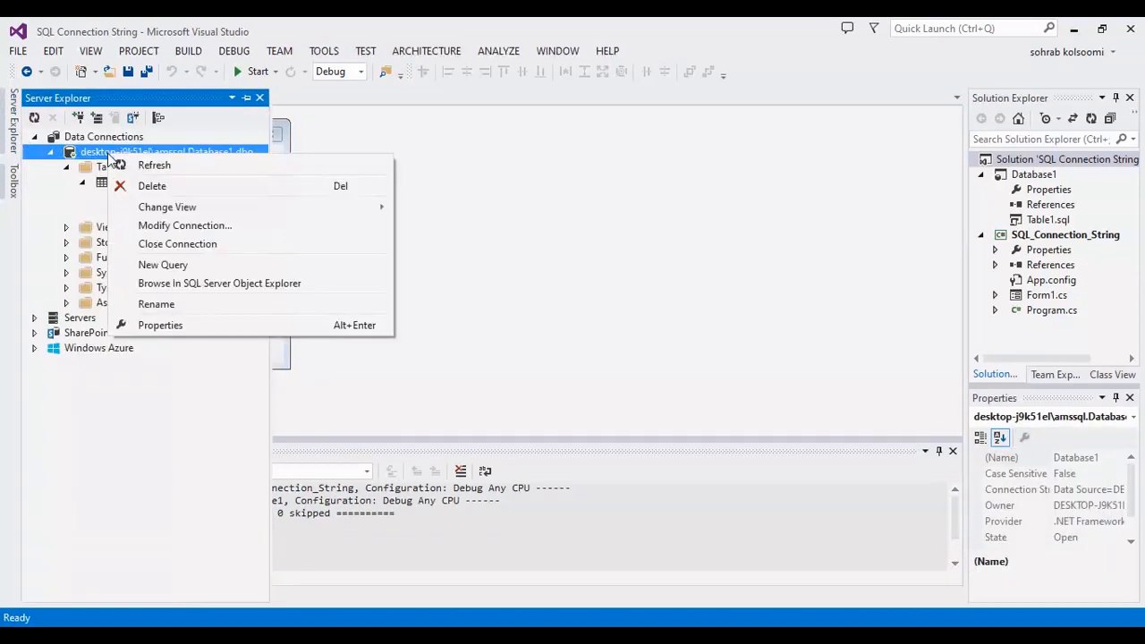
left_click(205, 324)
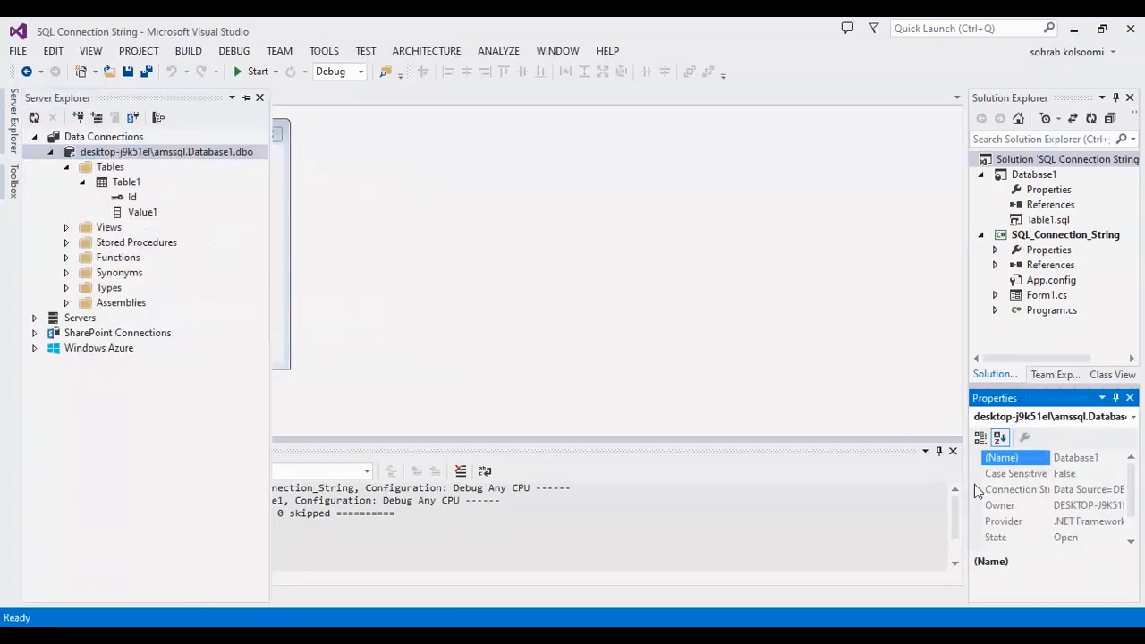
Select the full Connection String property value and copy it.
left_click(1082, 490)
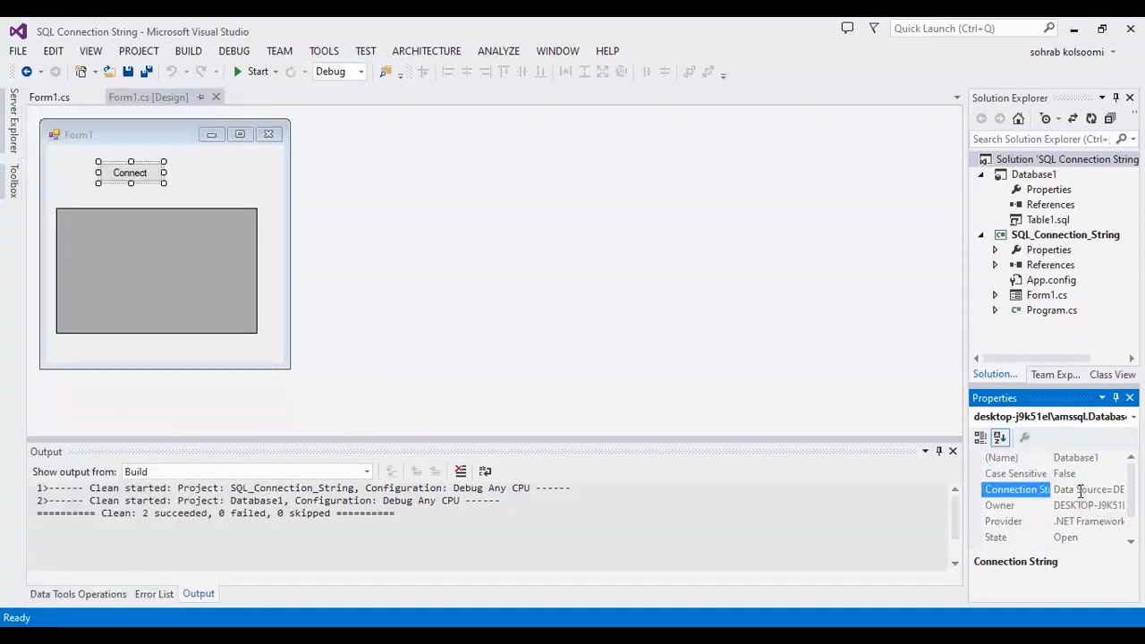
double_click(1080, 490)
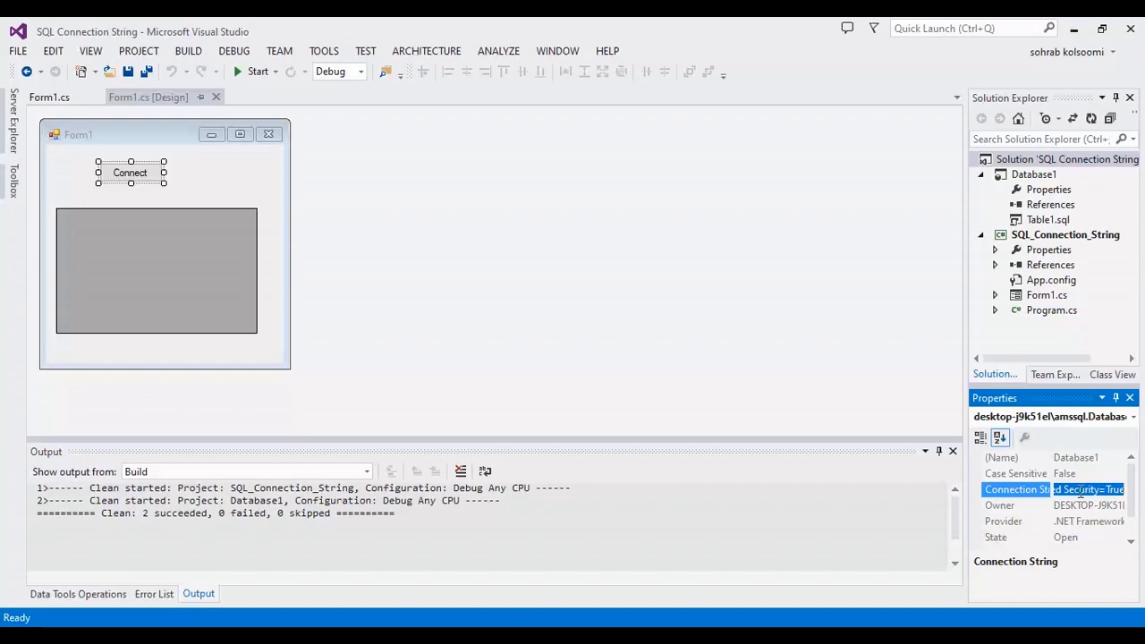
right_click(1098, 493)
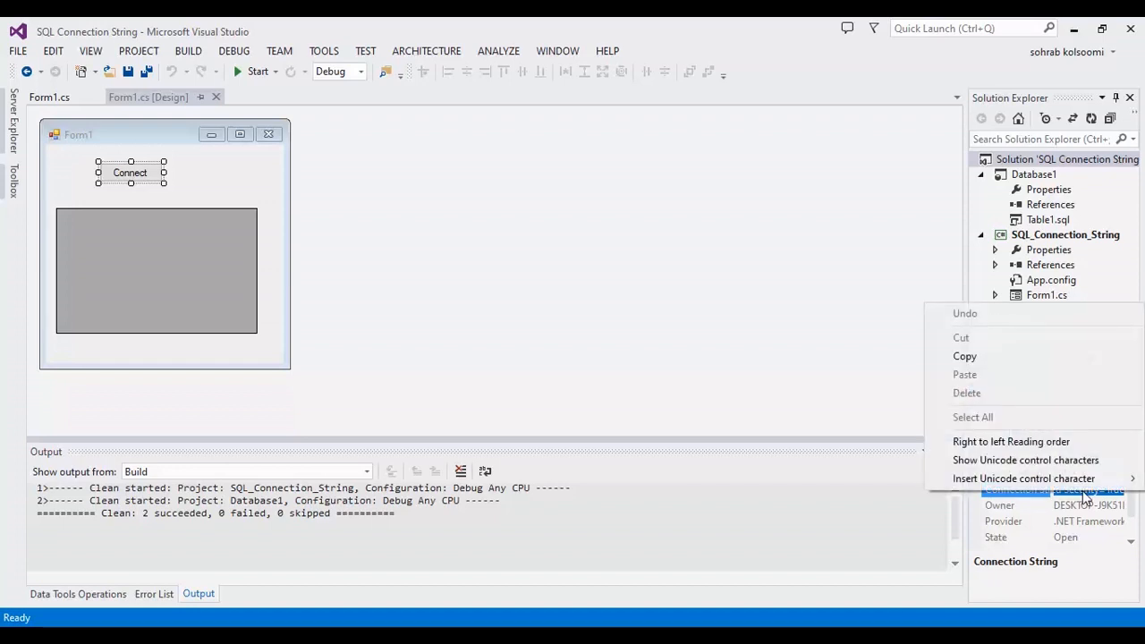
left_click(964, 356)
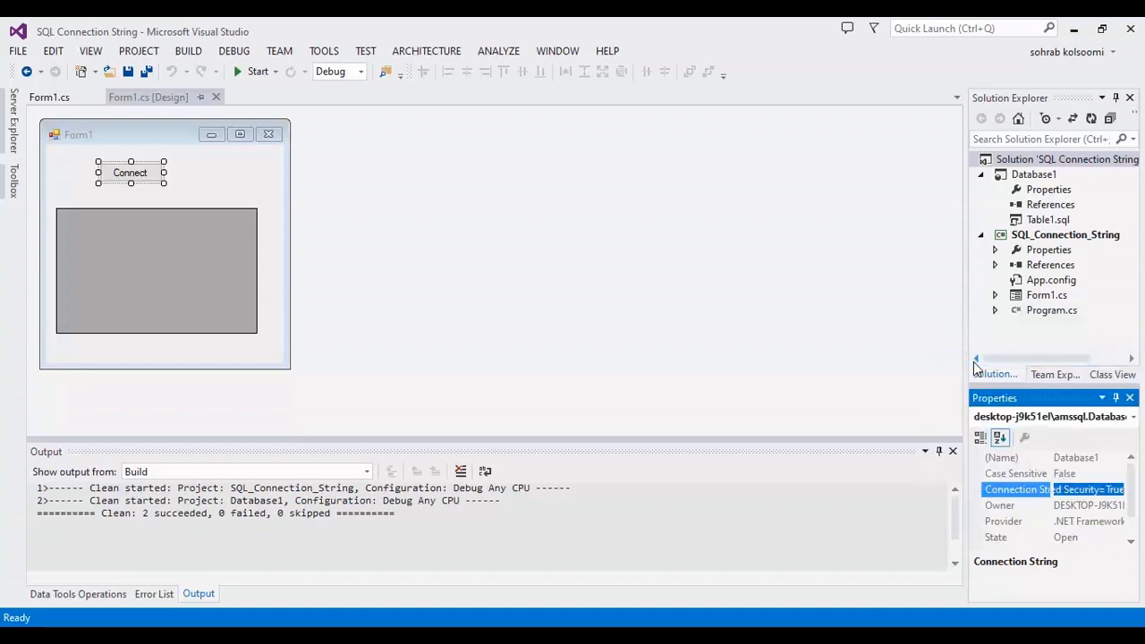
Paste the Database1 connection string into the handler's connetionString assignment and save Form1.cs.
left_click(49, 96)
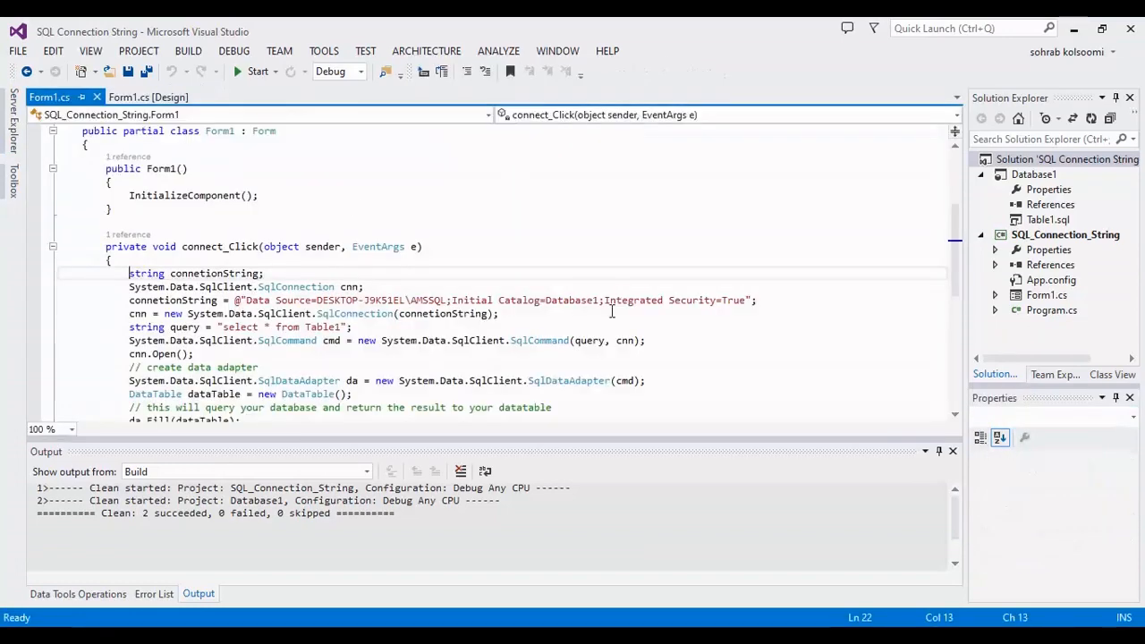
left_click(749, 301)
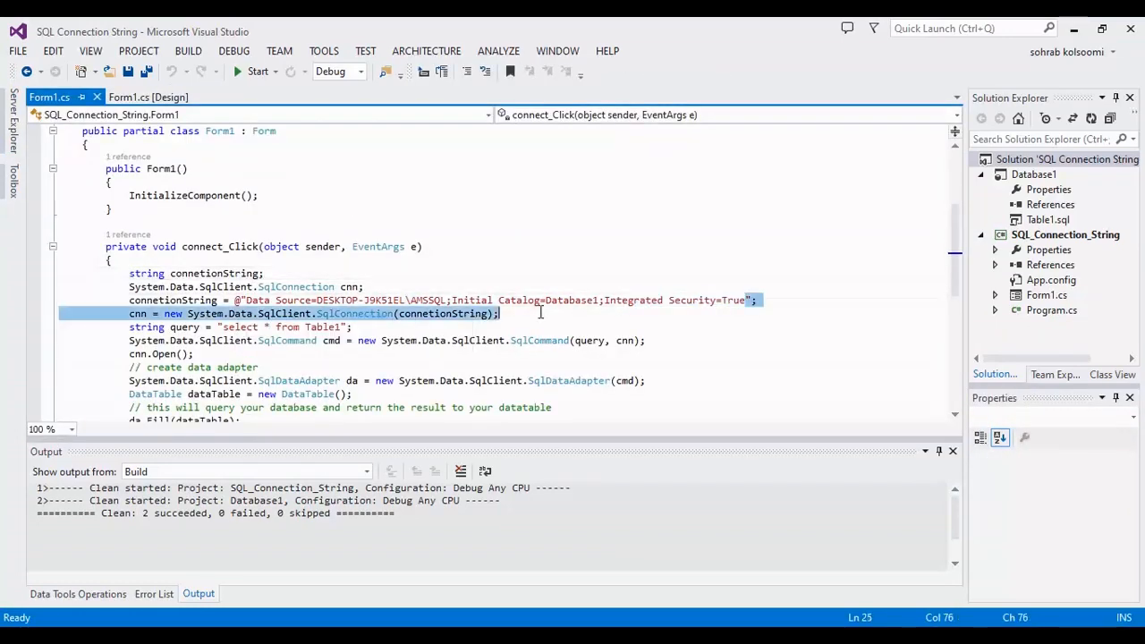
left_click_drag(749, 300, 248, 300)
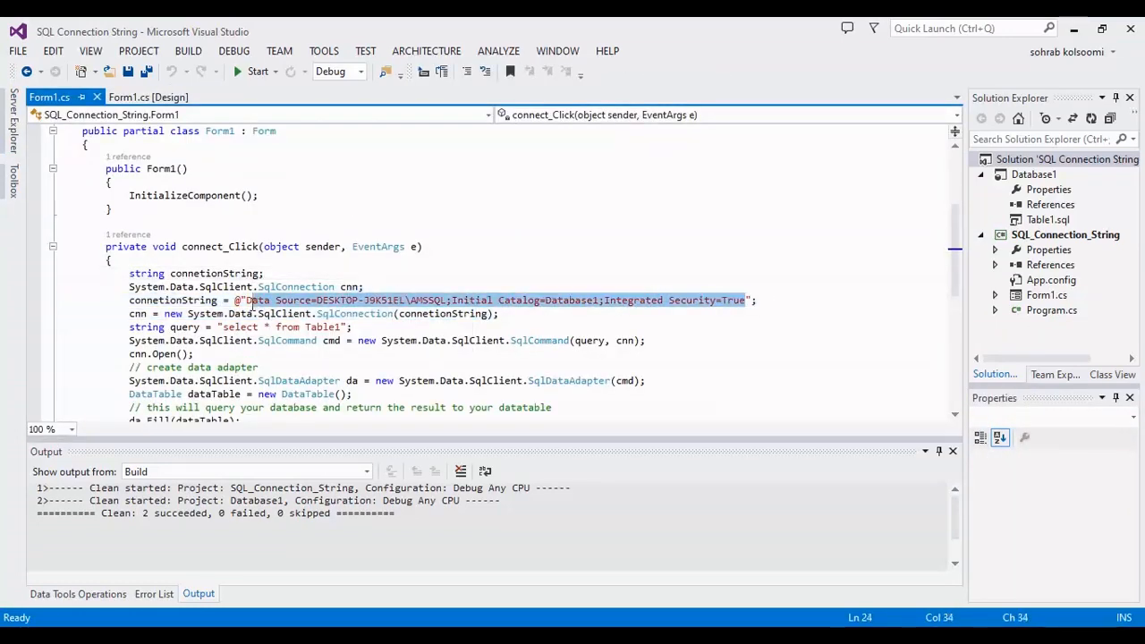
key("Delete")
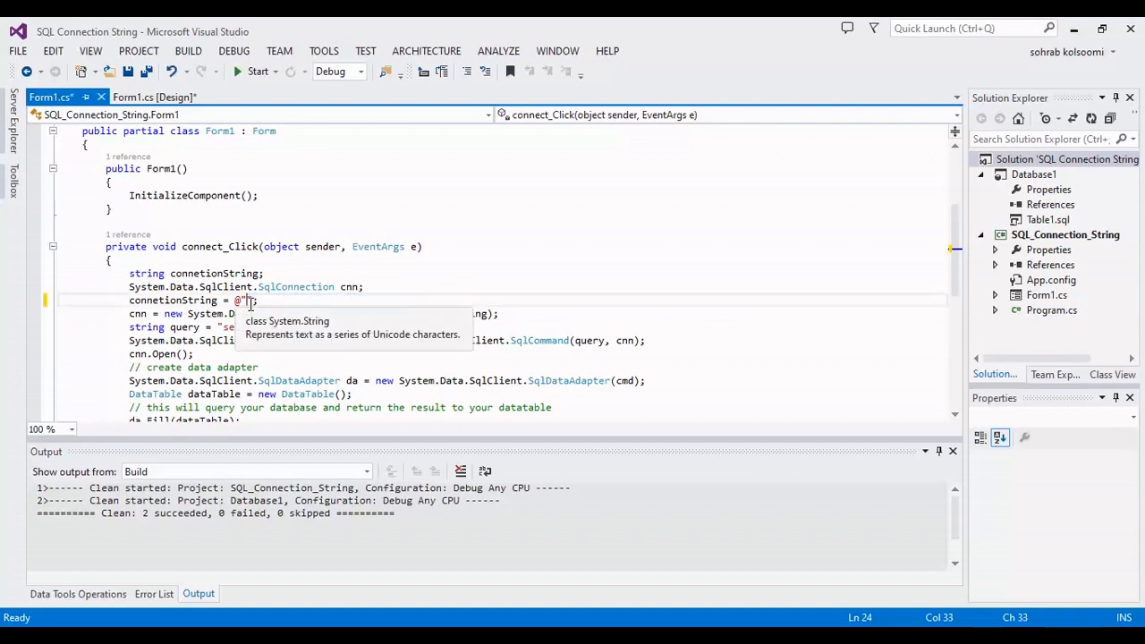
key("ctrl+v")
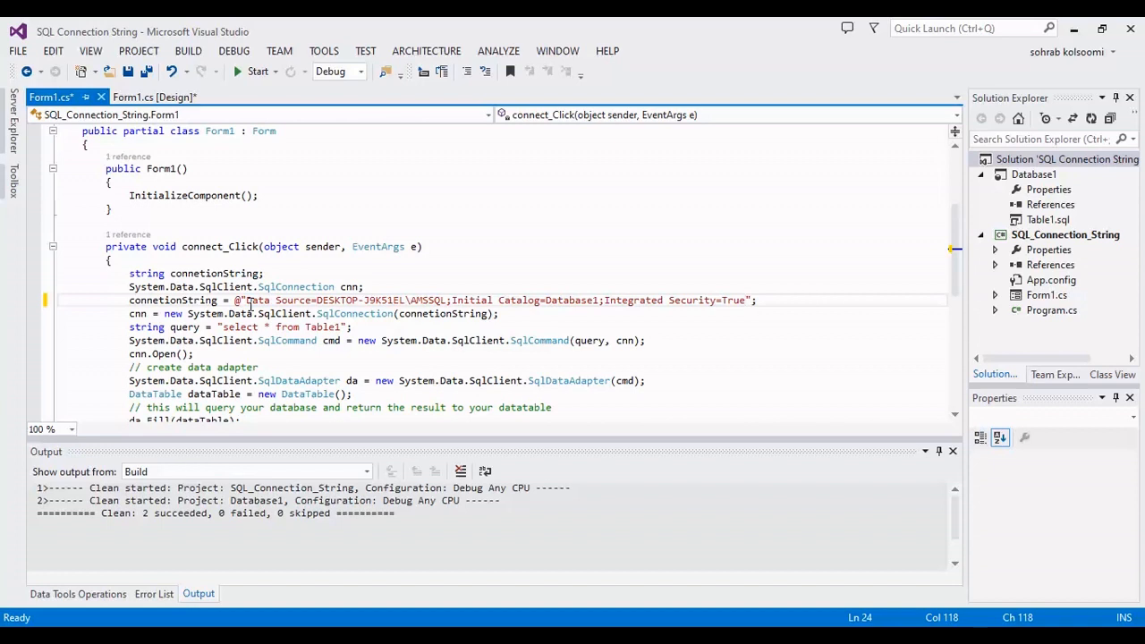
key("ctrl+s")
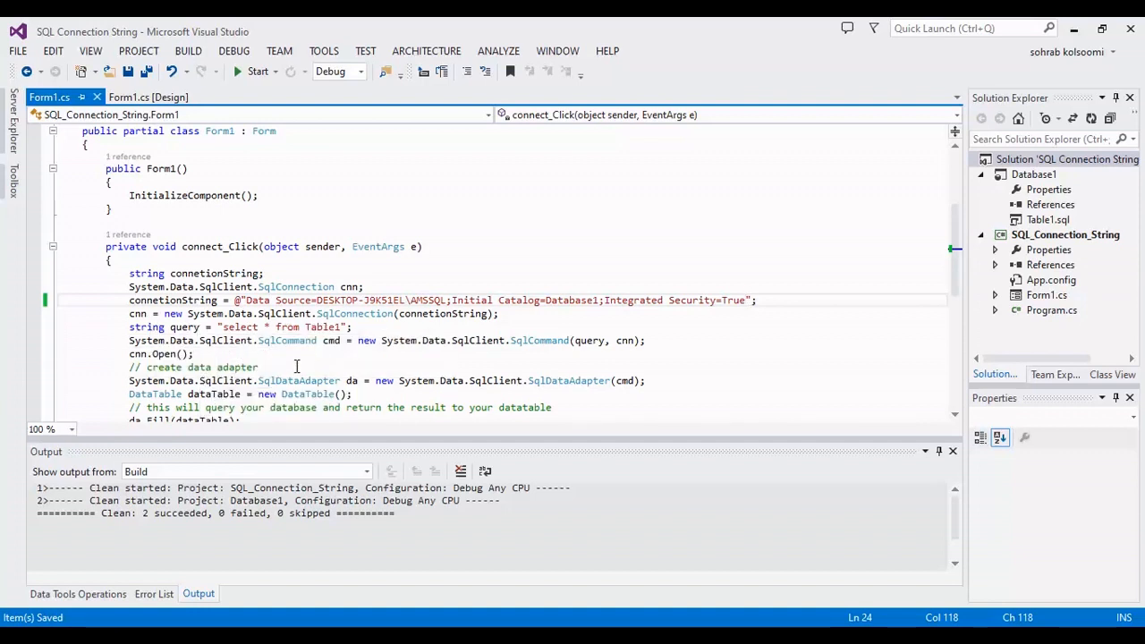
left_click(246, 368)
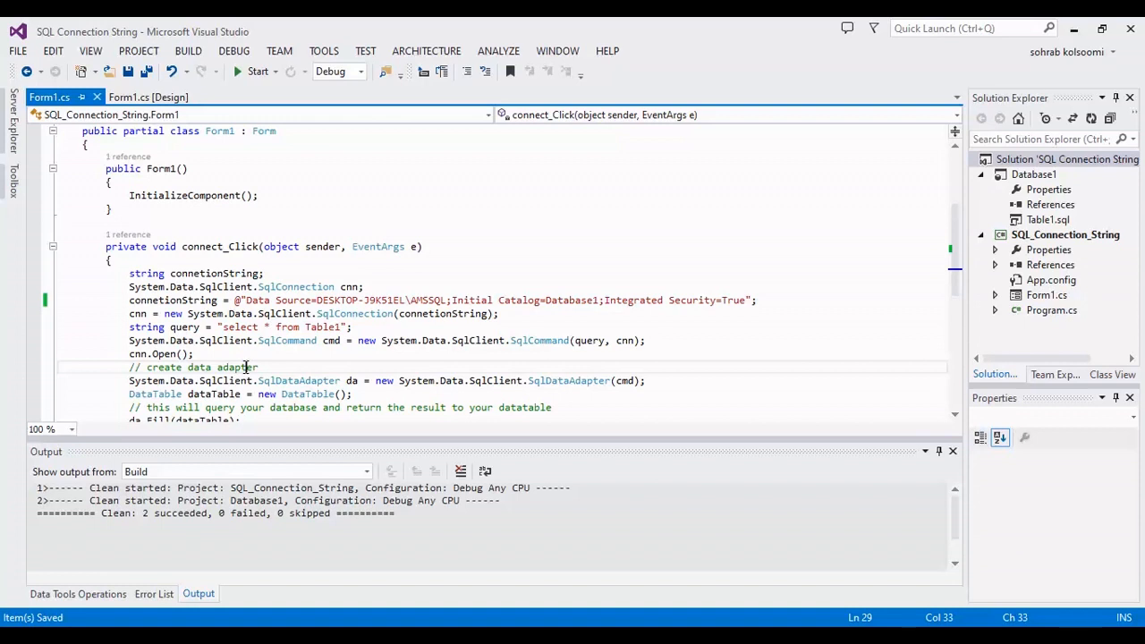
key("Down")
key("Down")
key("Down")
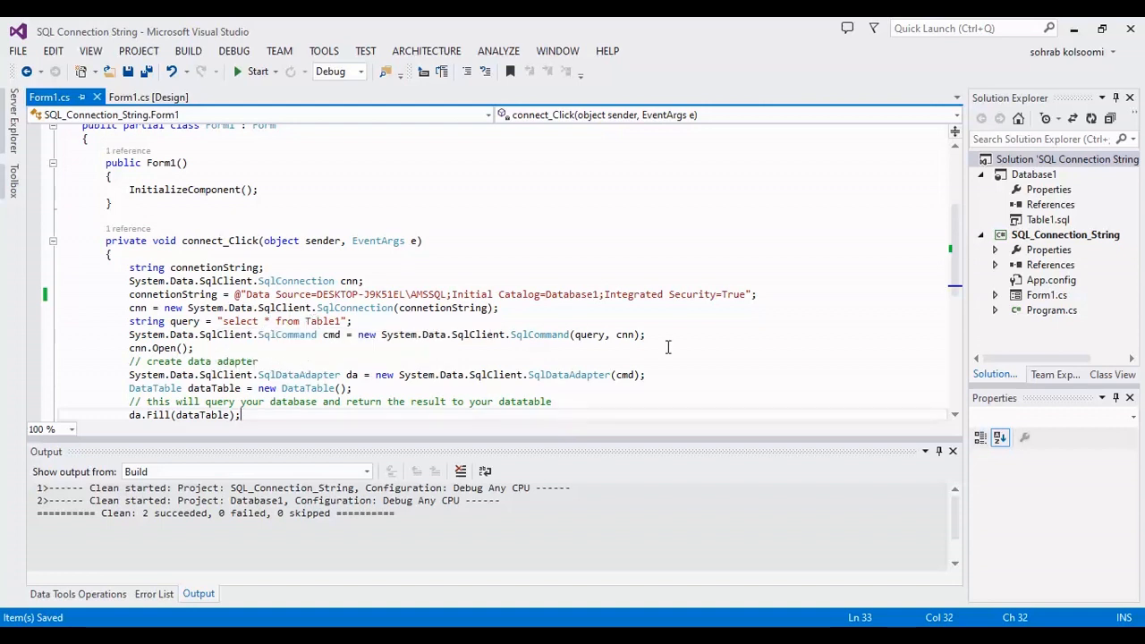
left_click(344, 388)
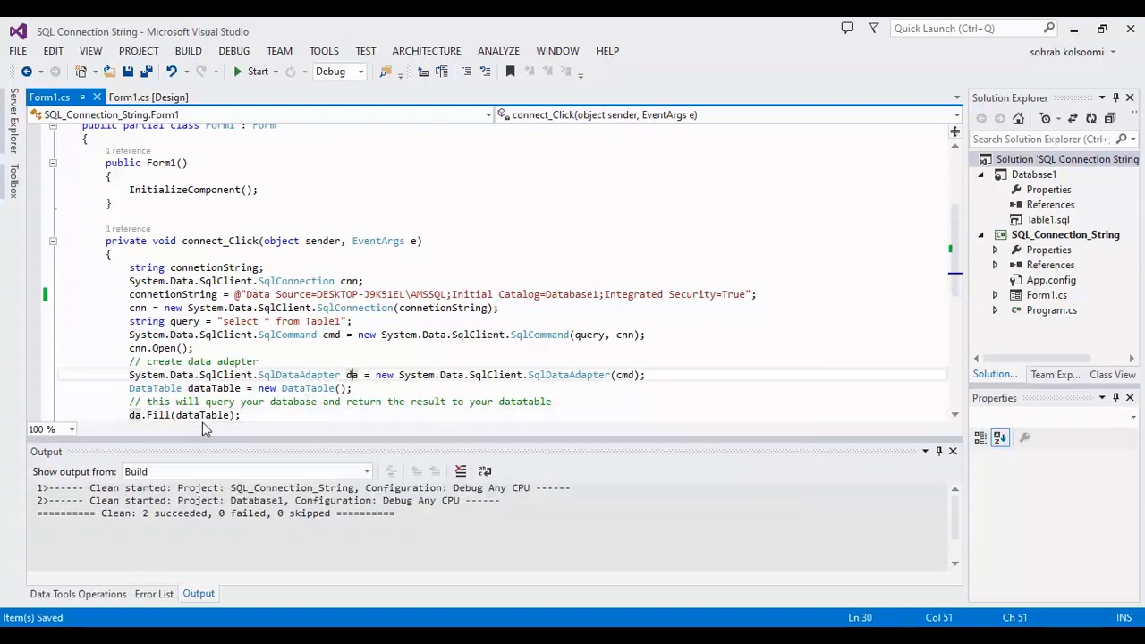
key("Down")
key("ctrl+End")
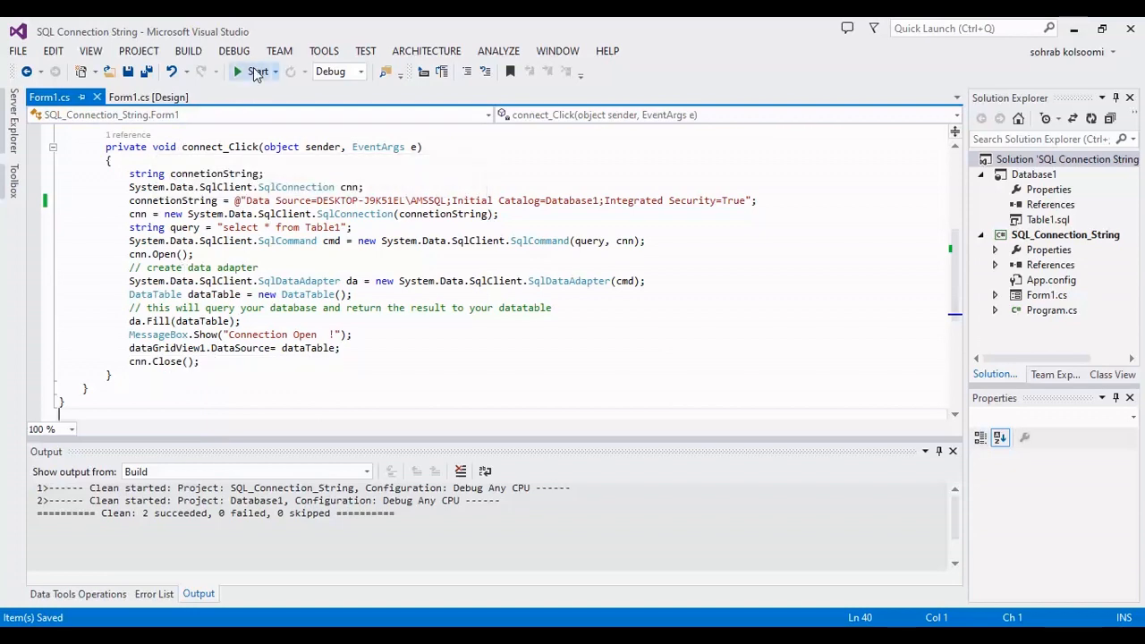
Run the app, hit Connect, and acknowledge the "Connection Open !" message so the grid shows Id and Value1.
left_click(255, 72)
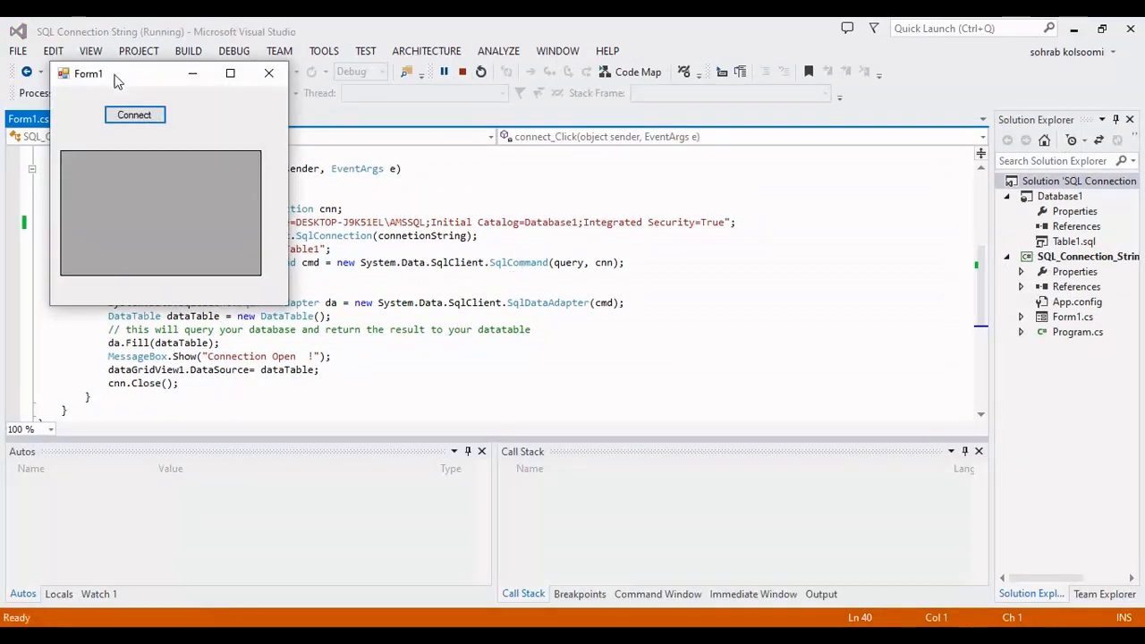
left_click_drag(119, 76, 572, 176)
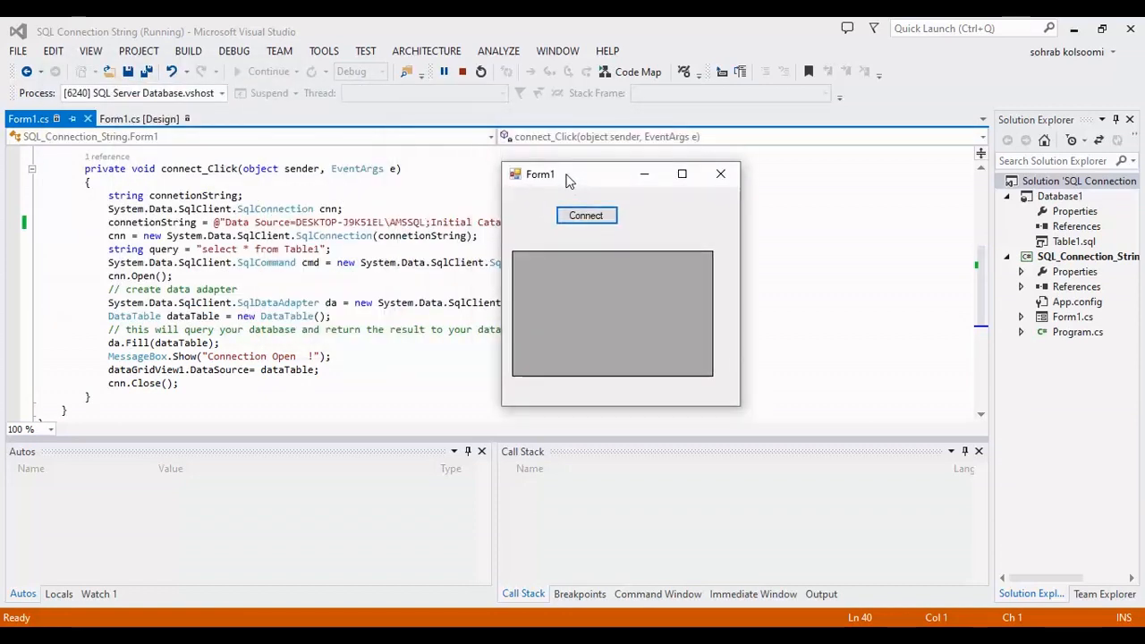
left_click(588, 217)
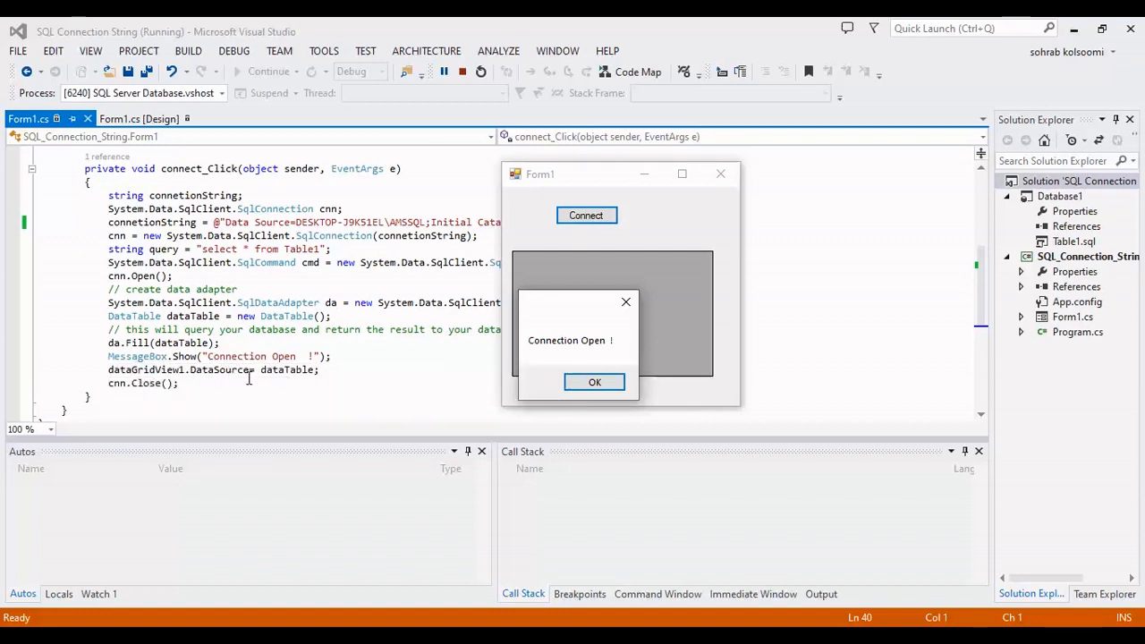
left_click(595, 382)
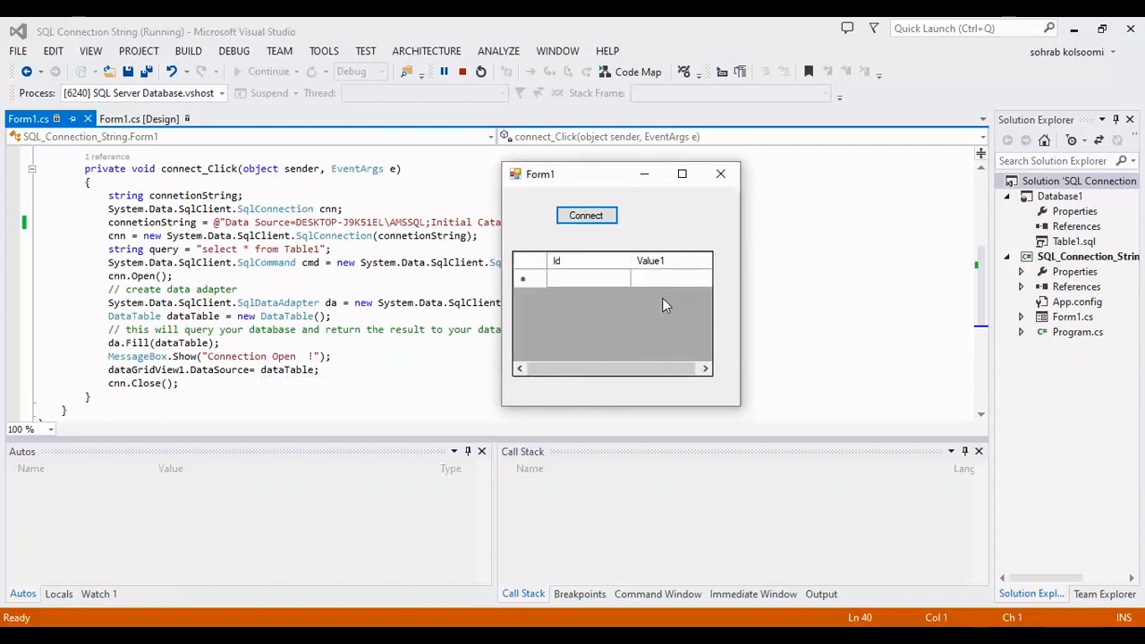